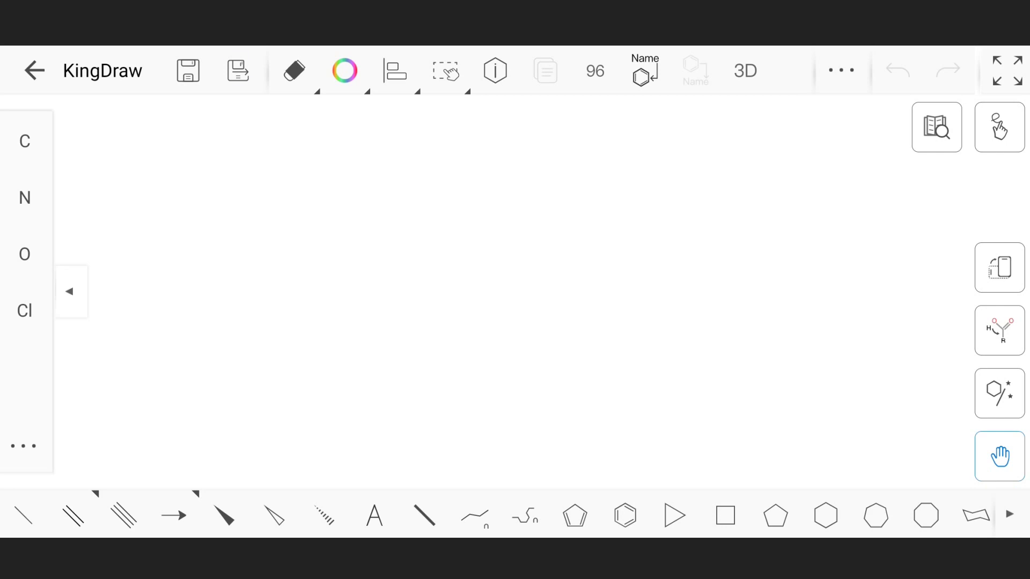
Start a Save As, check the file formats keeping kdx, then cancel without saving.
left_click(238, 71)
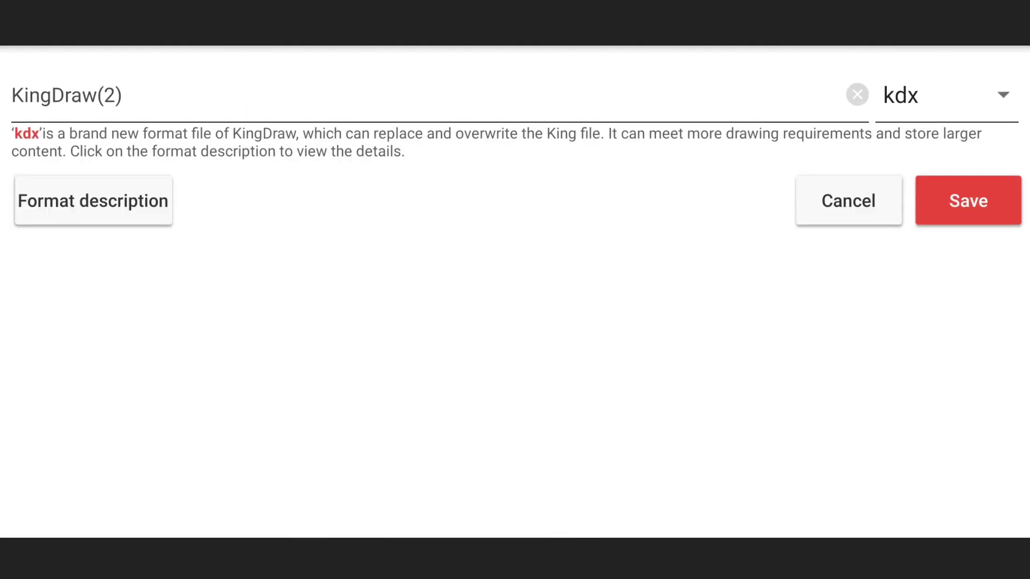
left_click(945, 95)
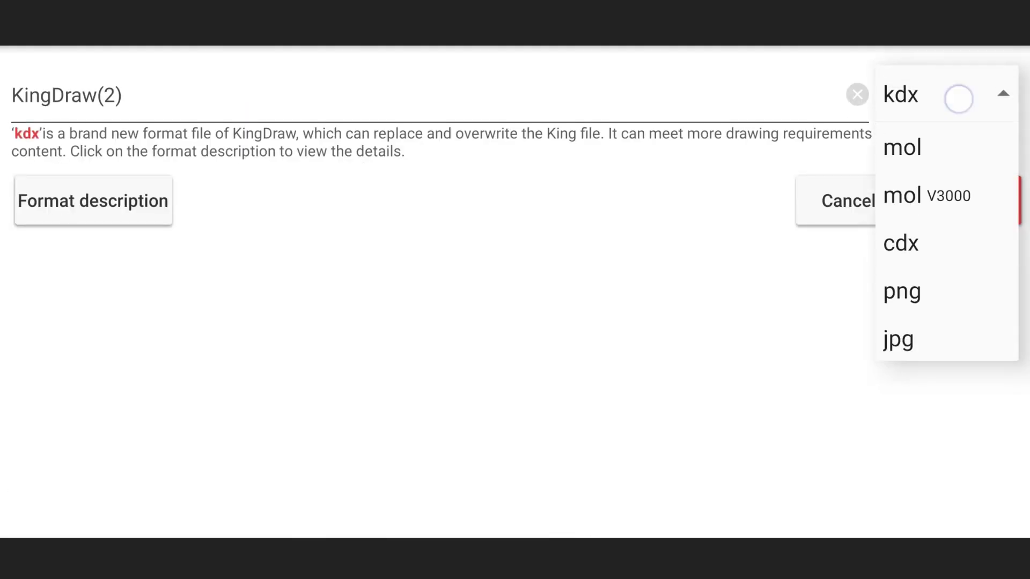
left_click(958, 97)
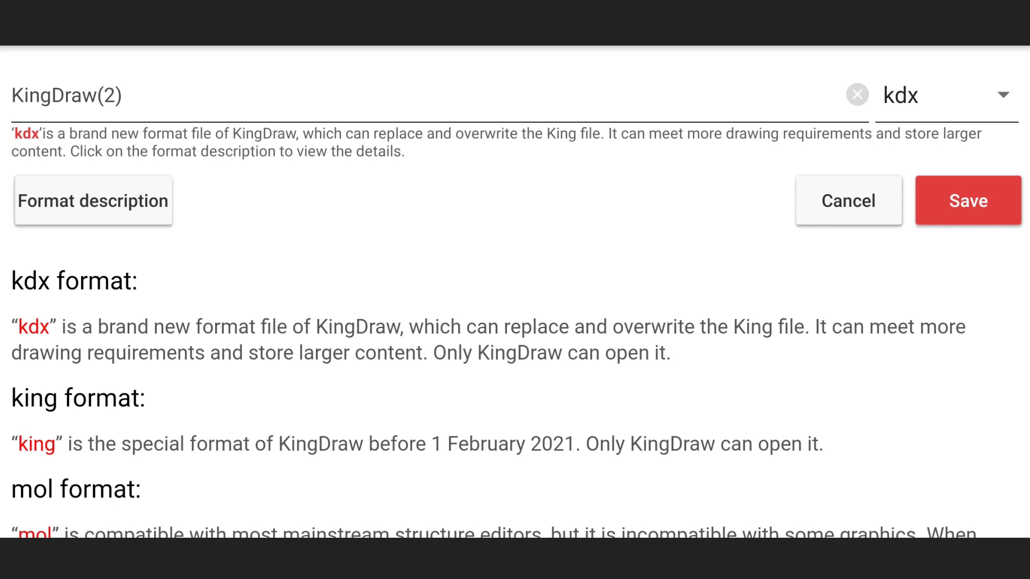
key("Escape")
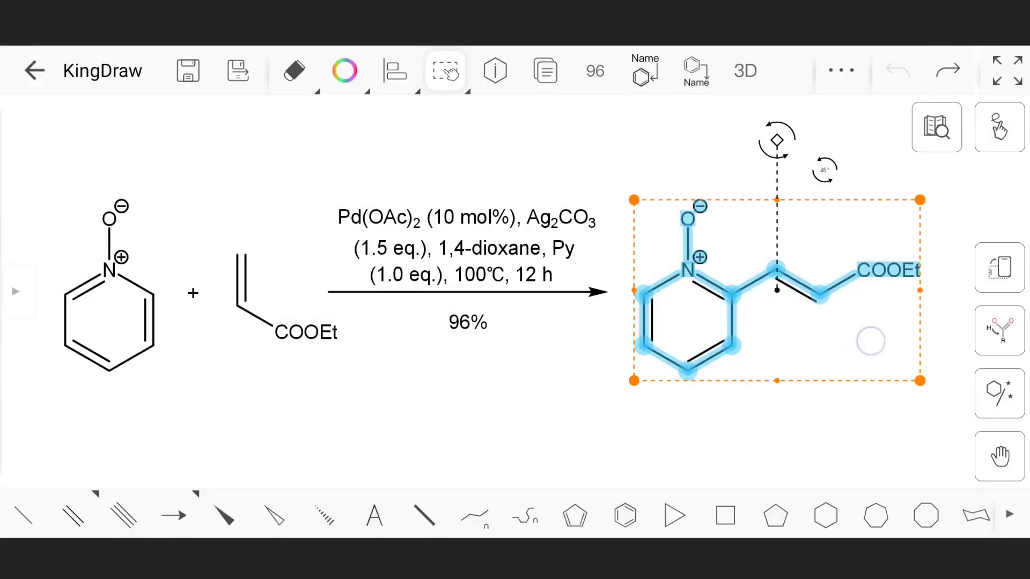
Reposition the product molecule up and right and shift the 96% yield label.
mouse_move(871, 341)
left_mouse_down()
mouse_move(871, 313)
mouse_move(875, 394)
left_mouse_up()
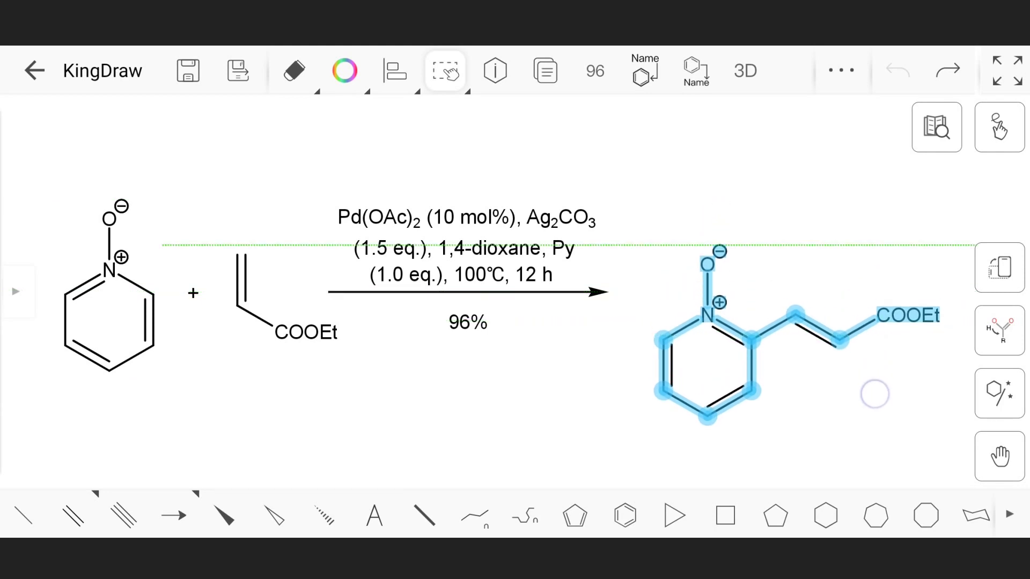
mouse_move(874, 395)
left_mouse_down()
mouse_move(865, 336)
mouse_move(838, 348)
left_mouse_up()
left_click(849, 141)
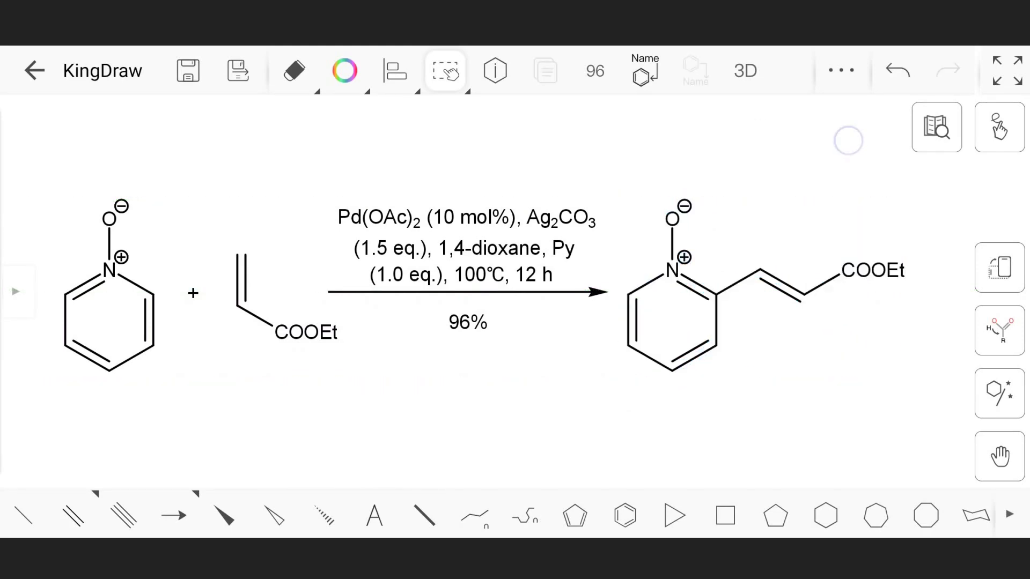
mouse_move(478, 322)
left_mouse_down()
mouse_move(460, 323)
mouse_move(473, 322)
left_mouse_up()
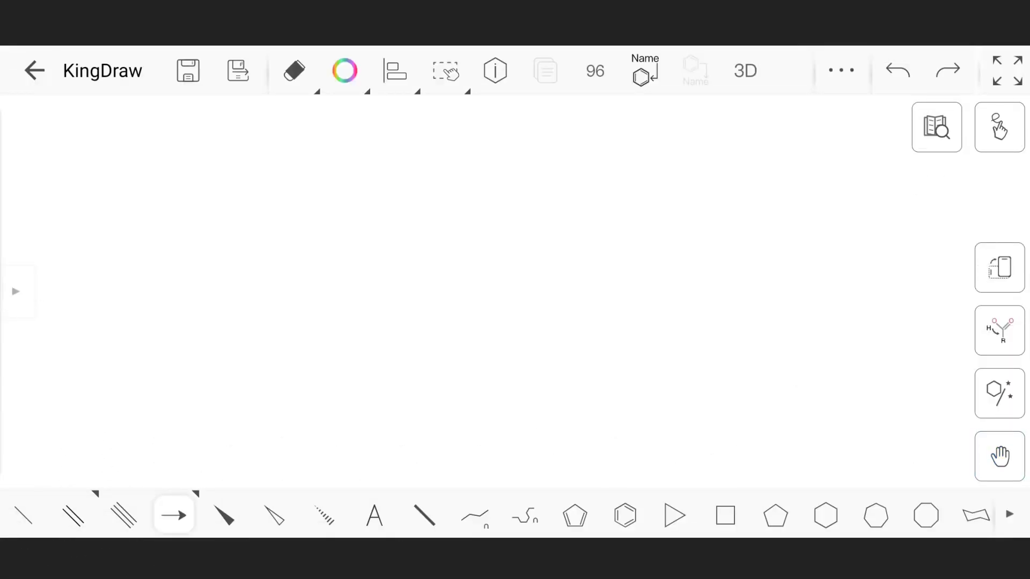
Draw a horizontal reaction arrow, extend its tail, and bend it into a near-full circle.
mouse_move(334, 299)
left_mouse_down()
mouse_move(773, 296)
mouse_move(628, 298)
left_mouse_up()
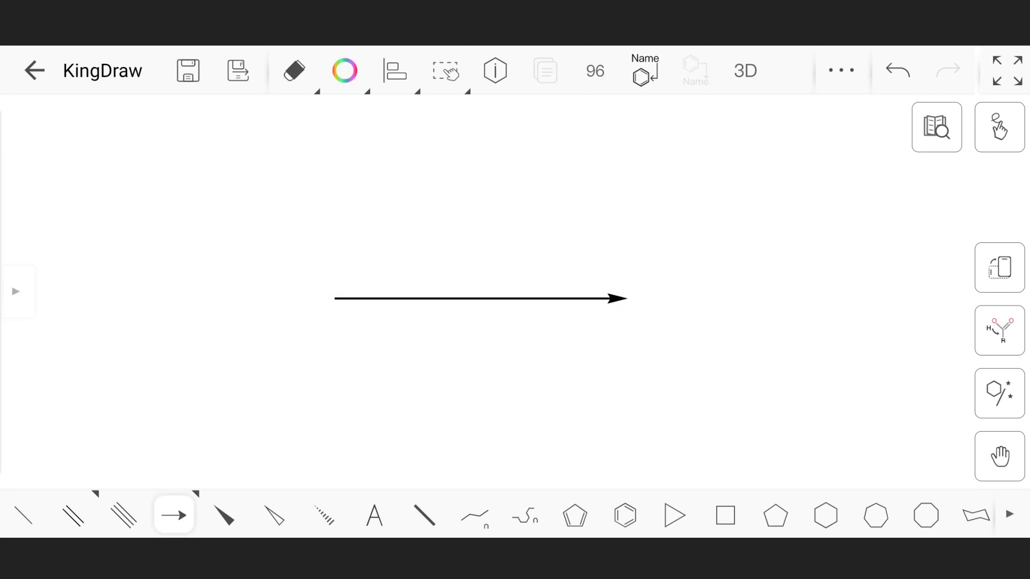
mouse_move(340, 307)
left_mouse_down()
mouse_move(448, 308)
mouse_move(284, 298)
left_mouse_up()
left_click_drag(456, 299, 505, 125)
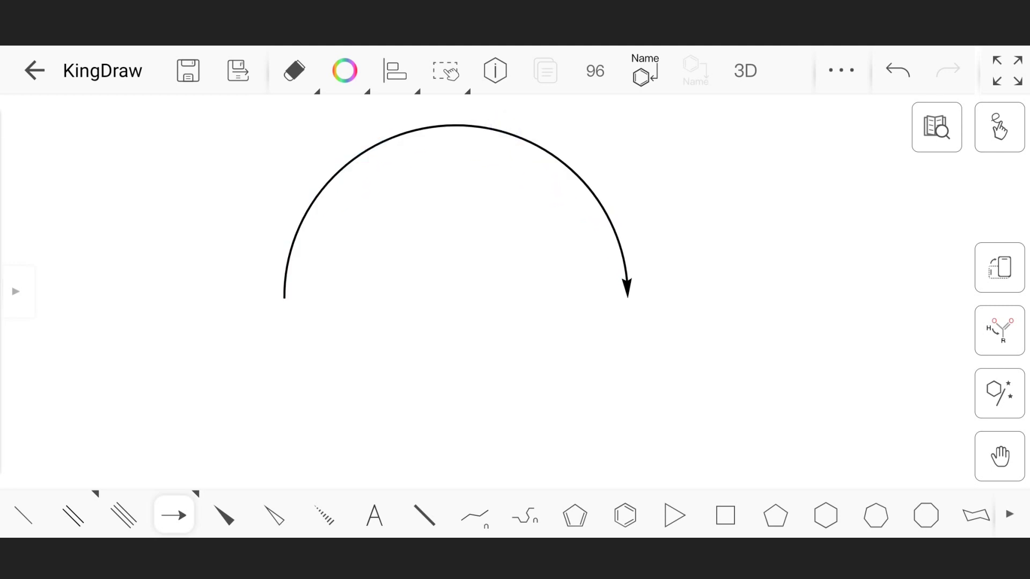
mouse_move(628, 293)
left_mouse_down()
mouse_move(625, 350)
mouse_move(492, 434)
mouse_move(371, 391)
mouse_move(335, 326)
left_mouse_up()
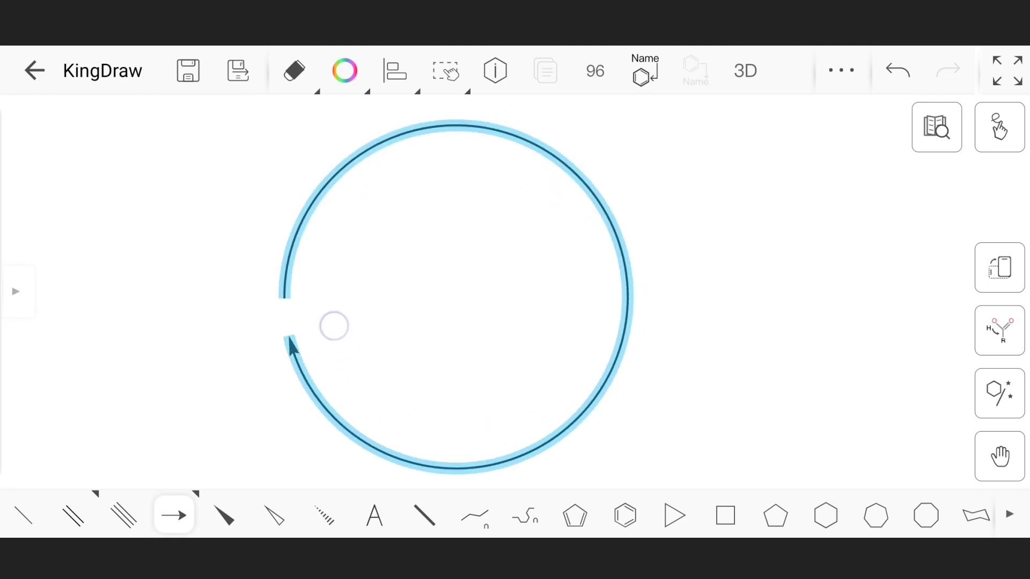
left_click(963, 515)
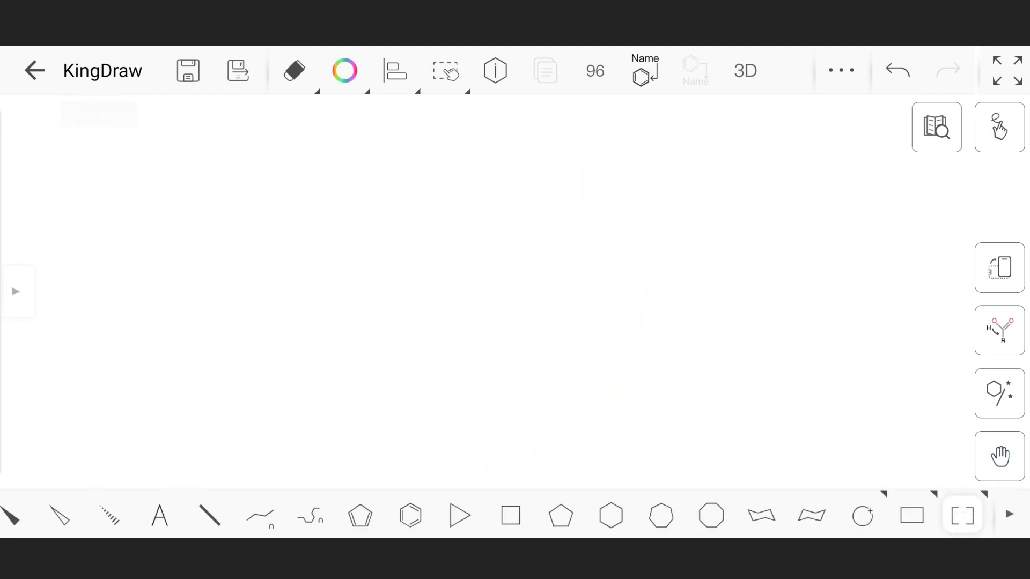
Draw a square bracket pair, slant both brackets, then erase the right bracket.
left_click_drag(412, 215, 590, 388)
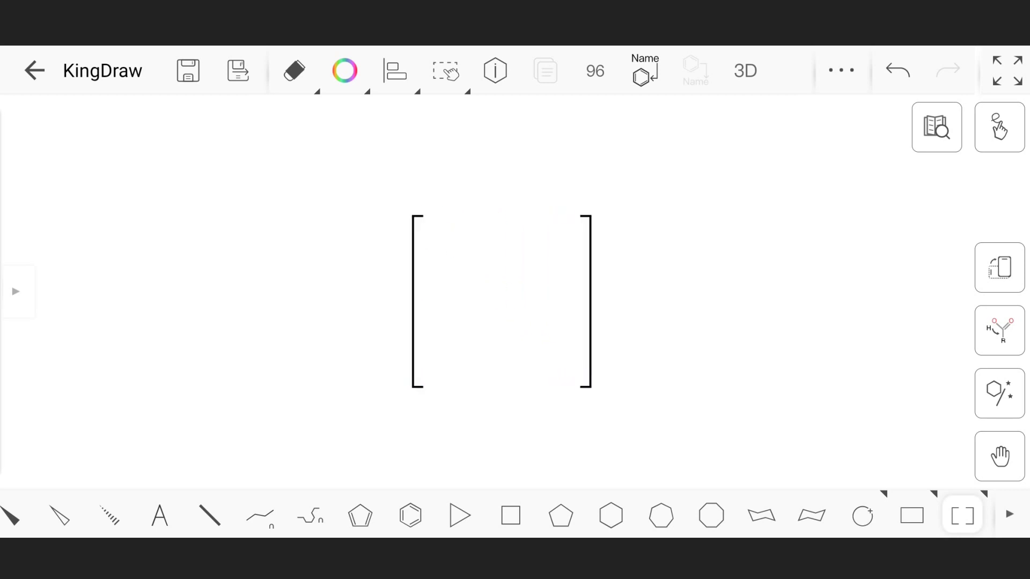
mouse_move(412, 216)
left_mouse_down()
mouse_move(352, 188)
mouse_move(307, 191)
mouse_move(376, 213)
mouse_move(195, 158)
mouse_move(435, 132)
mouse_move(532, 147)
mouse_move(263, 183)
left_mouse_up()
left_click_drag(590, 298, 640, 289)
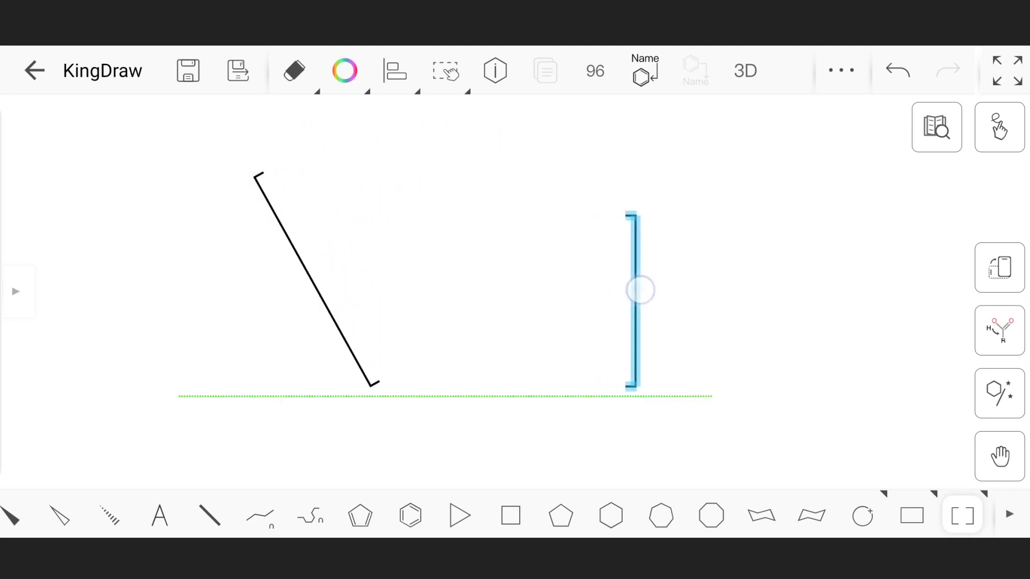
mouse_move(632, 216)
left_mouse_down()
mouse_move(774, 167)
mouse_move(692, 146)
mouse_move(612, 184)
left_mouse_up()
mouse_move(642, 387)
left_mouse_down()
mouse_move(633, 304)
mouse_move(559, 314)
left_mouse_up()
left_click(294, 71)
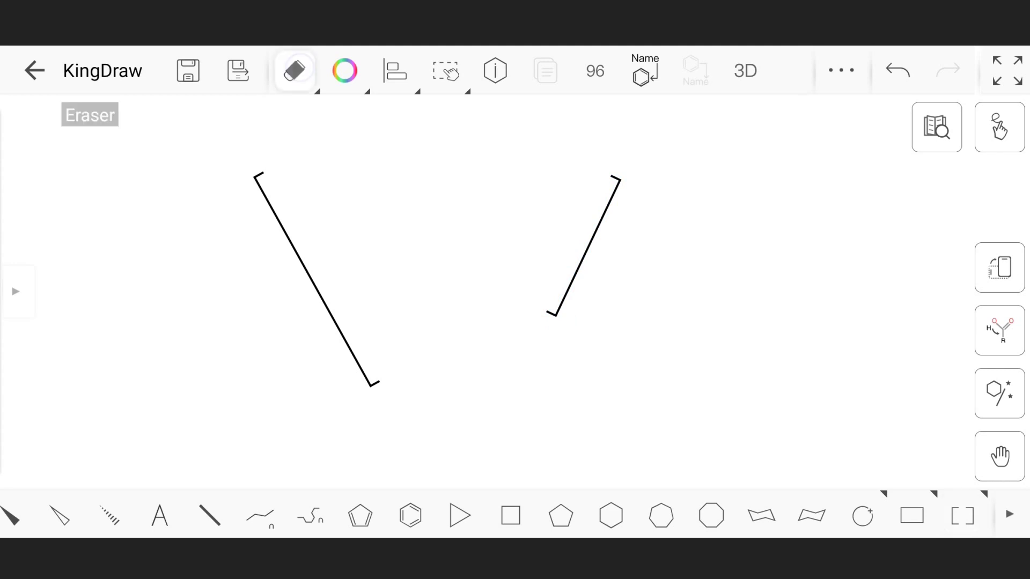
left_click(588, 245)
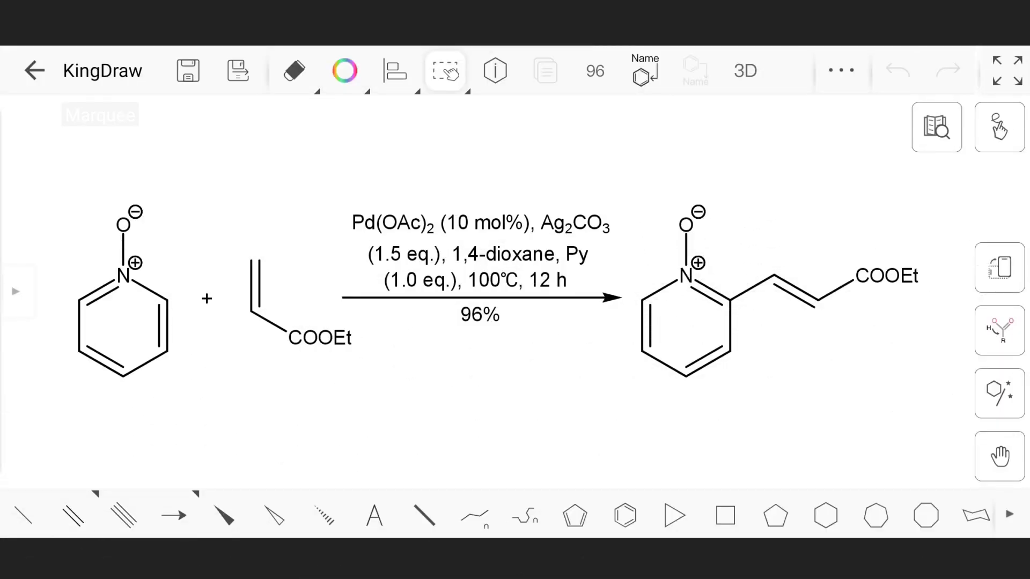
Rotate the reaction-condition text block to a slight tilt.
left_click(480, 253)
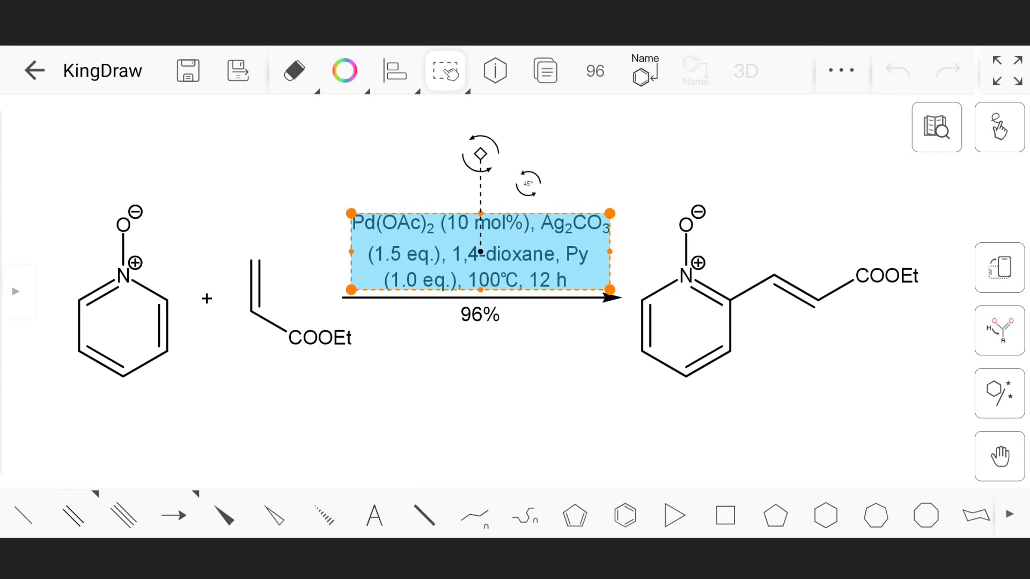
left_click_drag(481, 144, 408, 153)
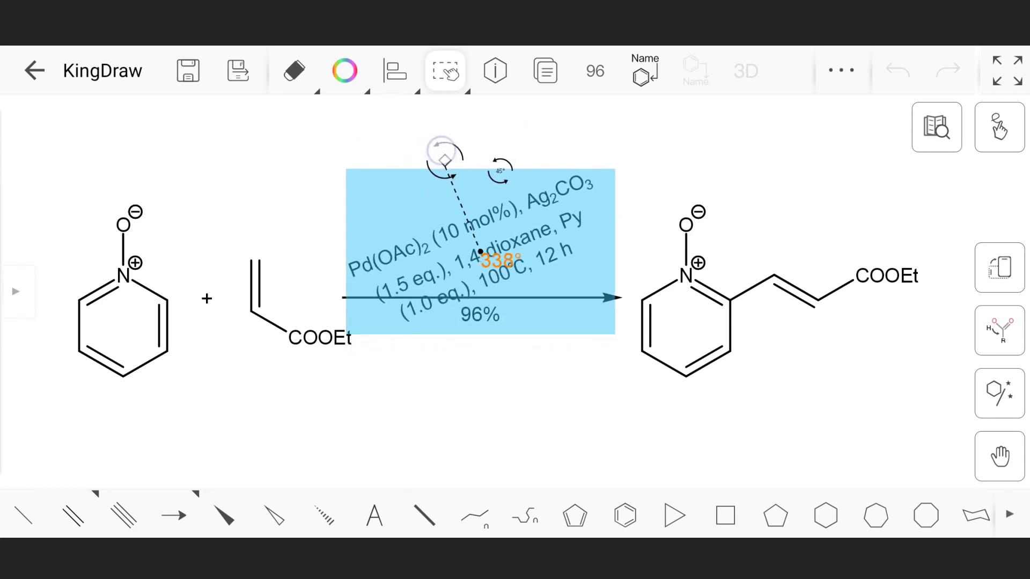
left_click_drag(407, 153, 481, 110)
left_click(580, 371)
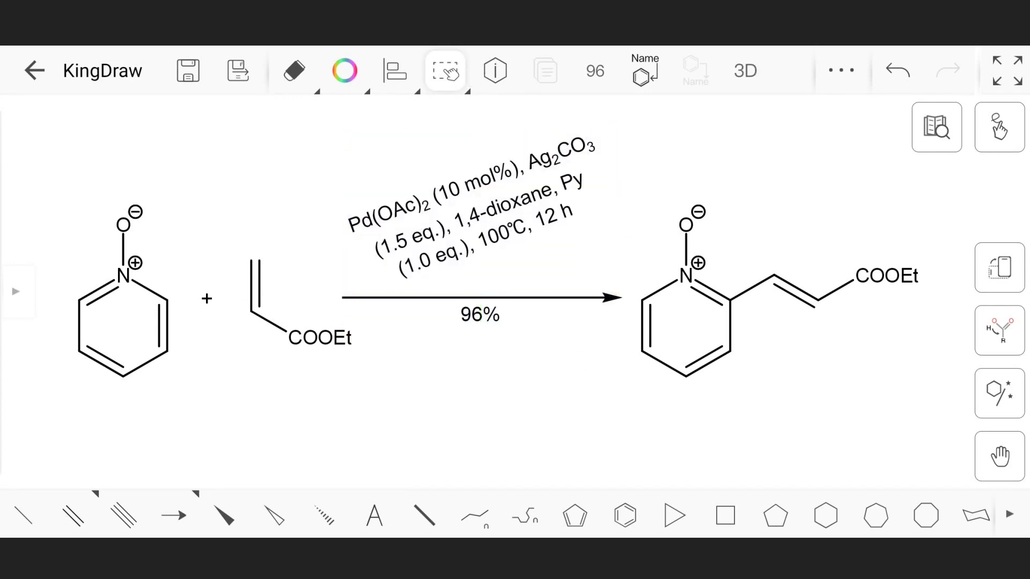
Rotate the COOEt label to a slight tilt.
left_click(885, 276)
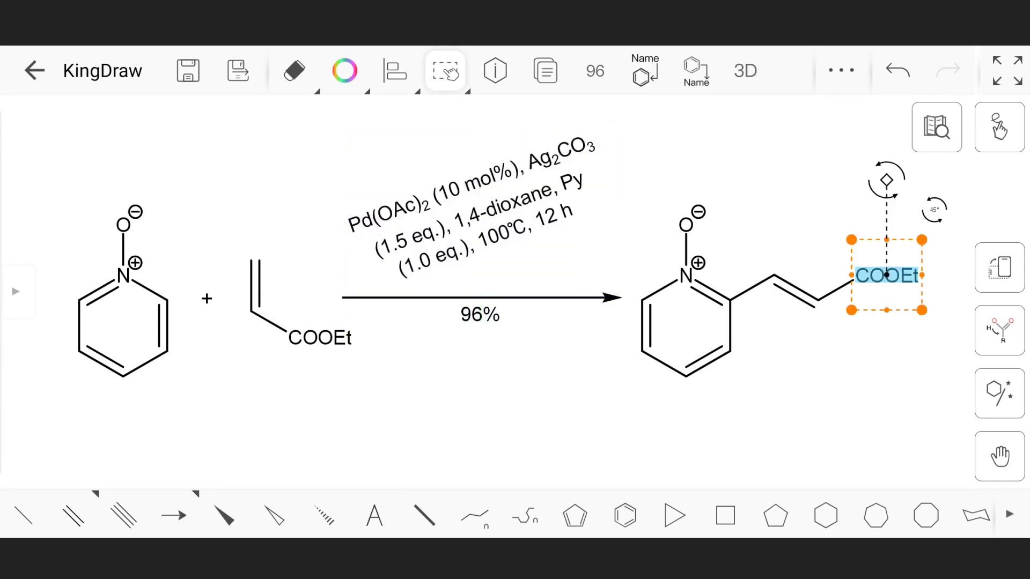
mouse_move(880, 172)
left_mouse_down()
mouse_move(964, 225)
mouse_move(774, 188)
left_mouse_up()
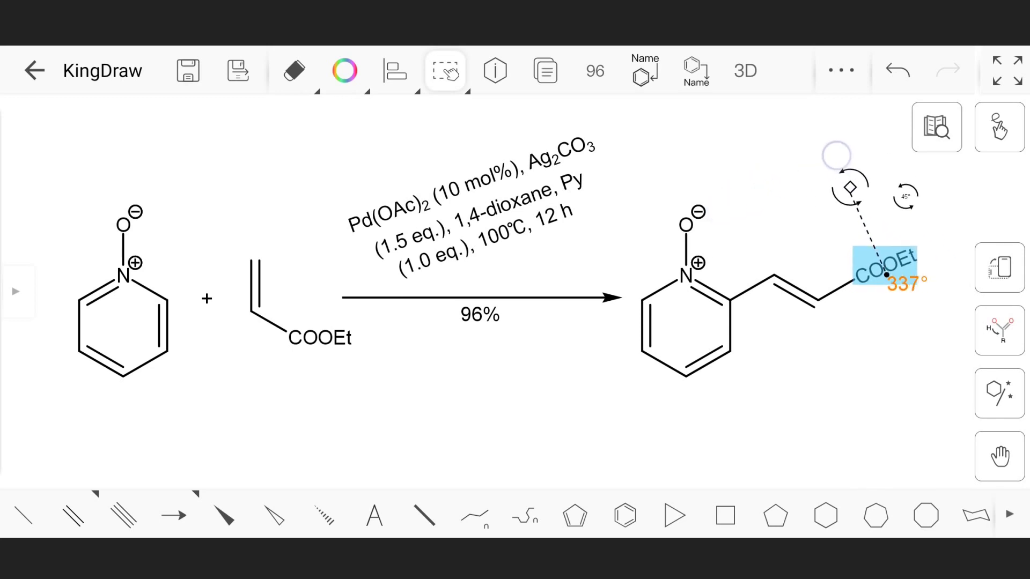
left_click_drag(775, 188, 884, 171)
left_click(810, 409)
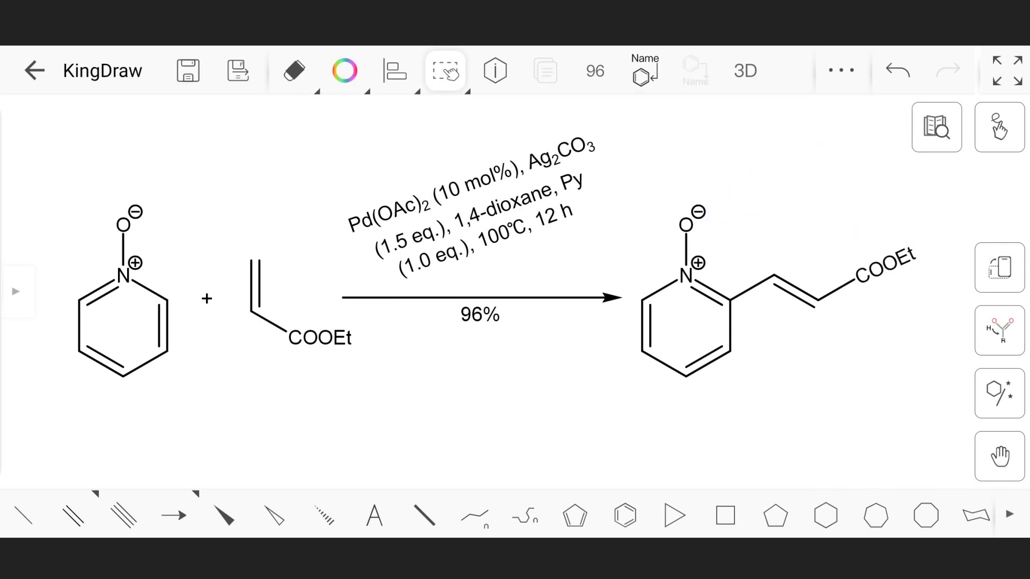
Rotate the product's N+ label to about 38 degrees.
left_click(686, 276)
left_click_drag(690, 173, 774, 155)
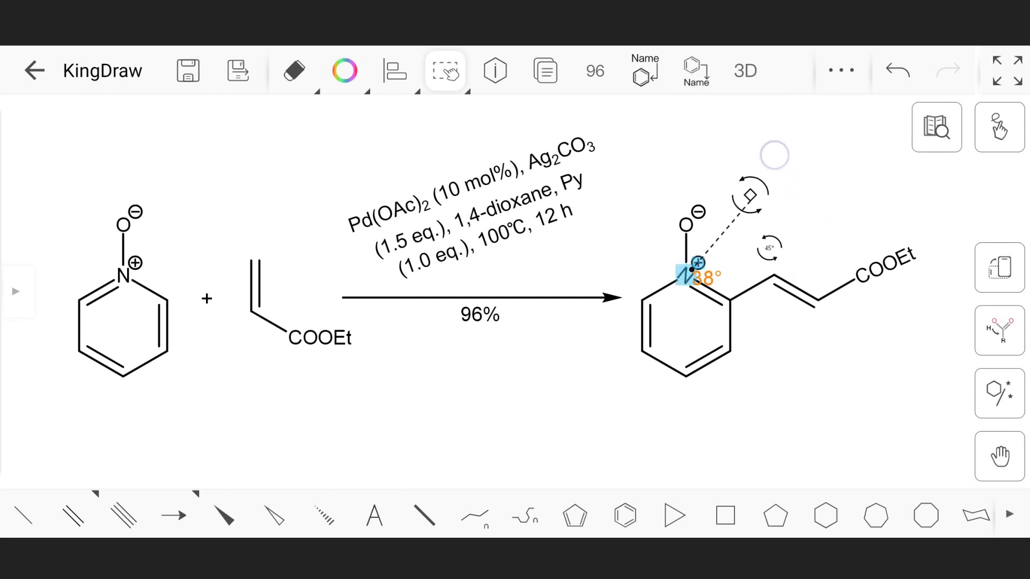
left_click(809, 392)
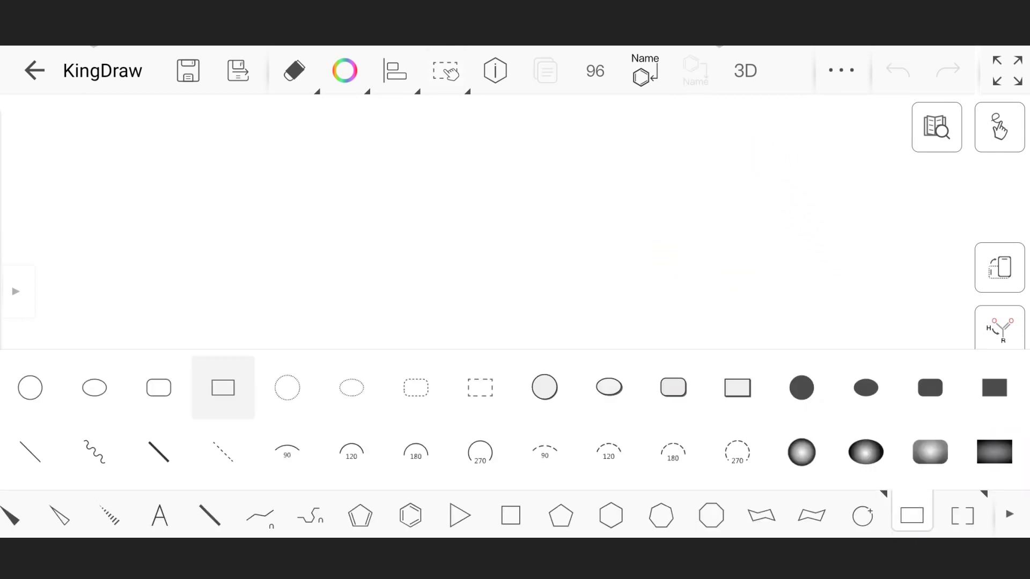
Add a shadowed circle, squeeze it into a tall ellipse, and rotate it about 100 degrees.
left_click(544, 388)
left_click(464, 292)
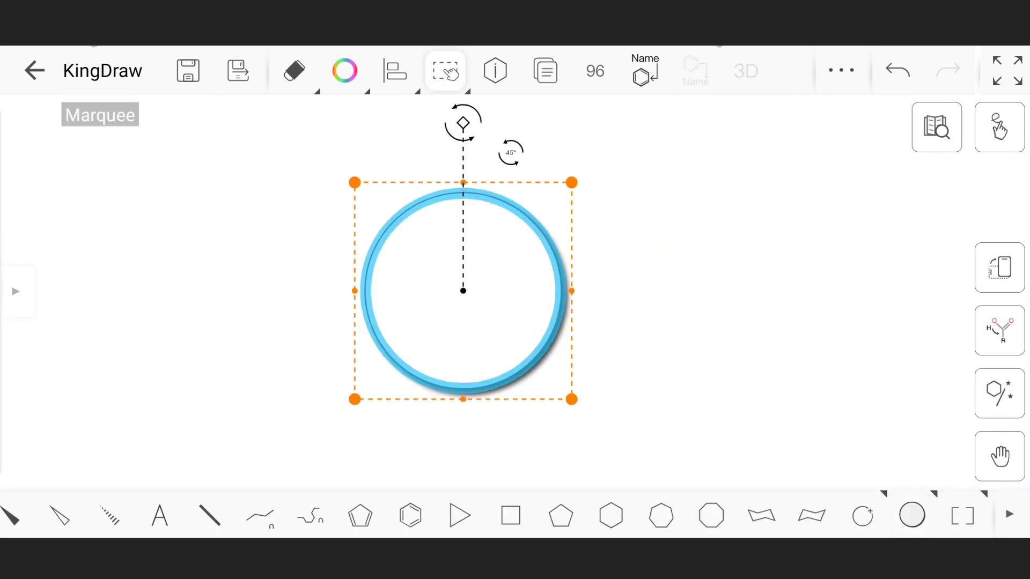
left_click_drag(356, 291, 434, 308)
left_click_drag(497, 123, 786, 371)
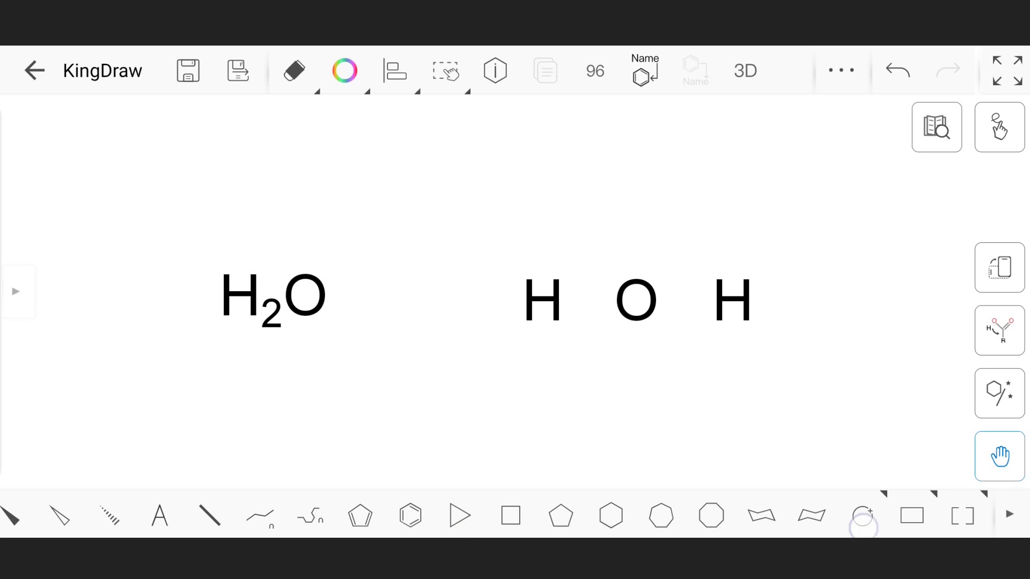
Add a negative charge to H2O, turning it into negatively charged HO.
left_click(862, 517)
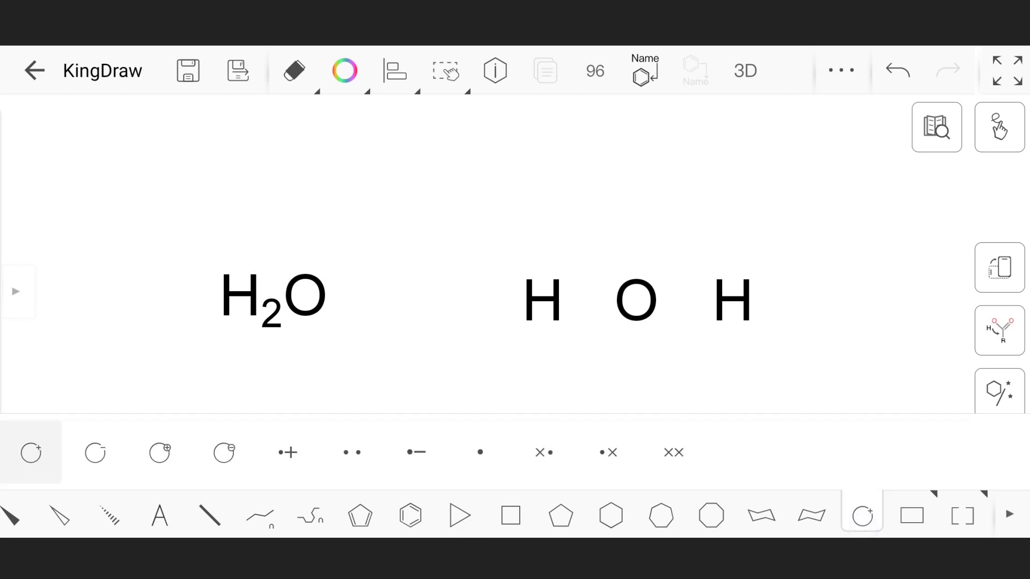
left_click(224, 452)
left_click_drag(306, 298, 367, 214)
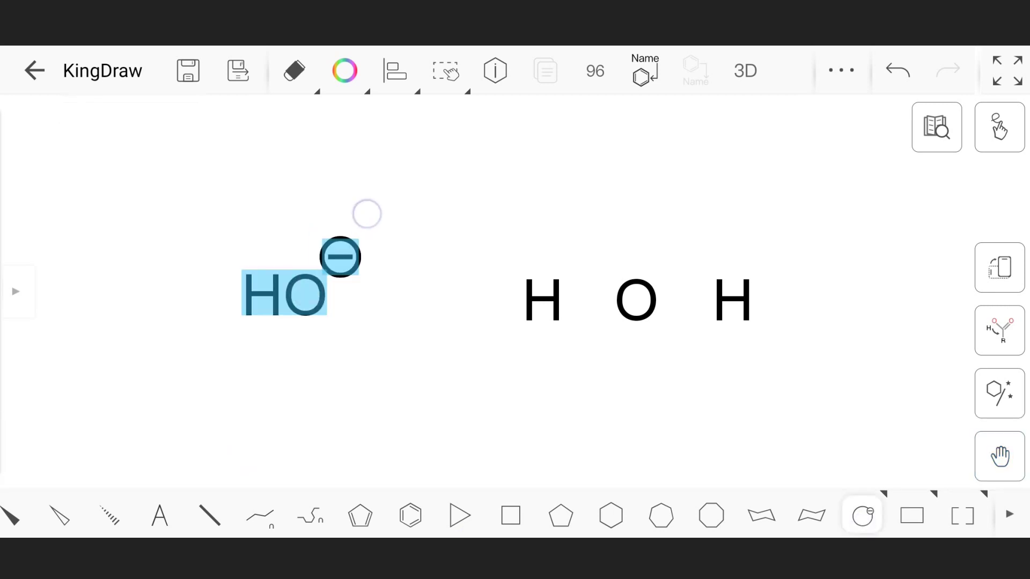
Place cross-dot electron pairs to the left and right of O in H O H.
left_click(612, 458)
left_click_drag(602, 271, 592, 297)
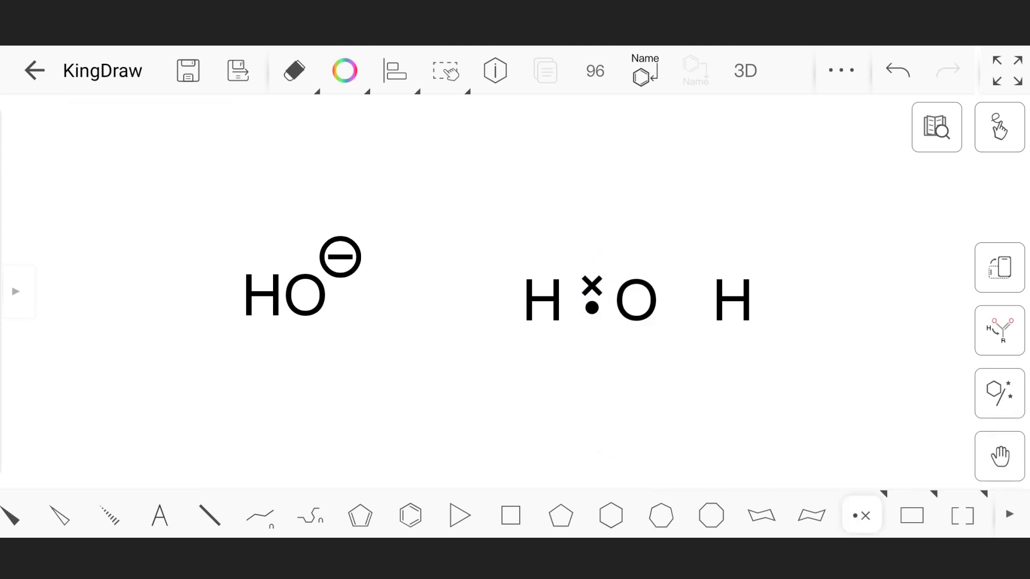
left_click(862, 516)
left_click(609, 452)
left_click(680, 294)
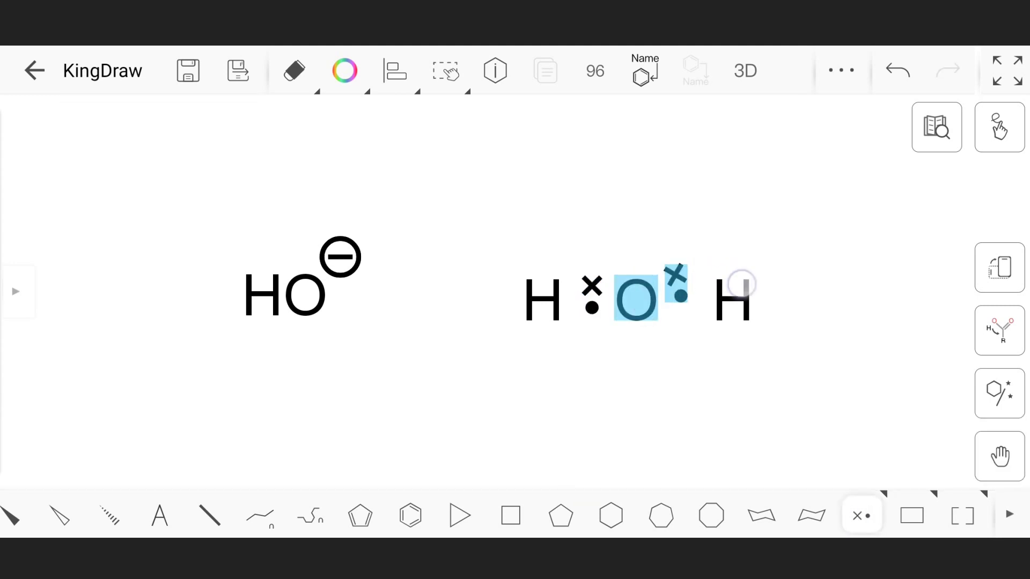
Add lone-pair dots above and below the oxygen.
left_click(862, 517)
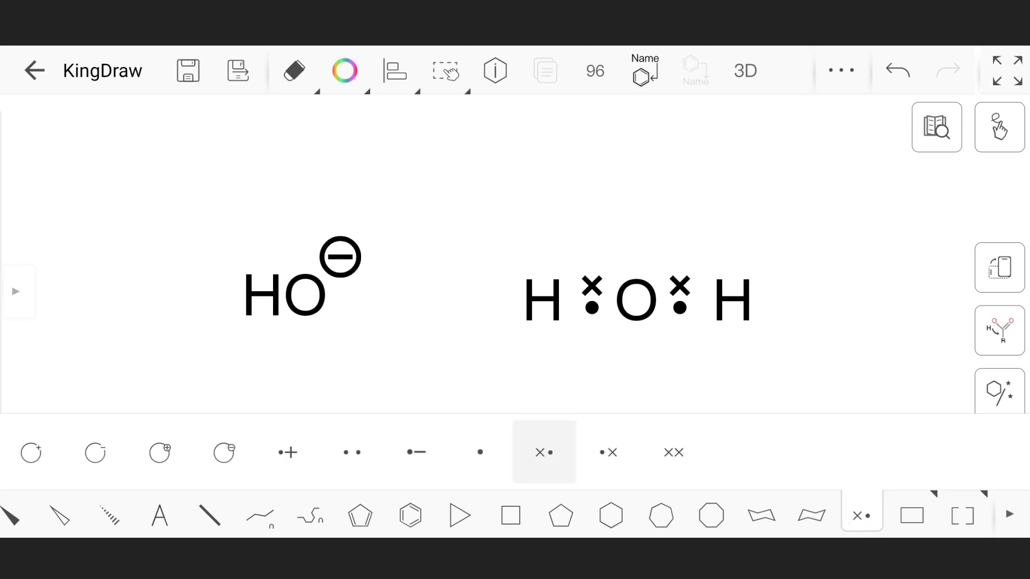
left_click(352, 452)
left_click(636, 202)
left_click_drag(669, 321, 644, 482)
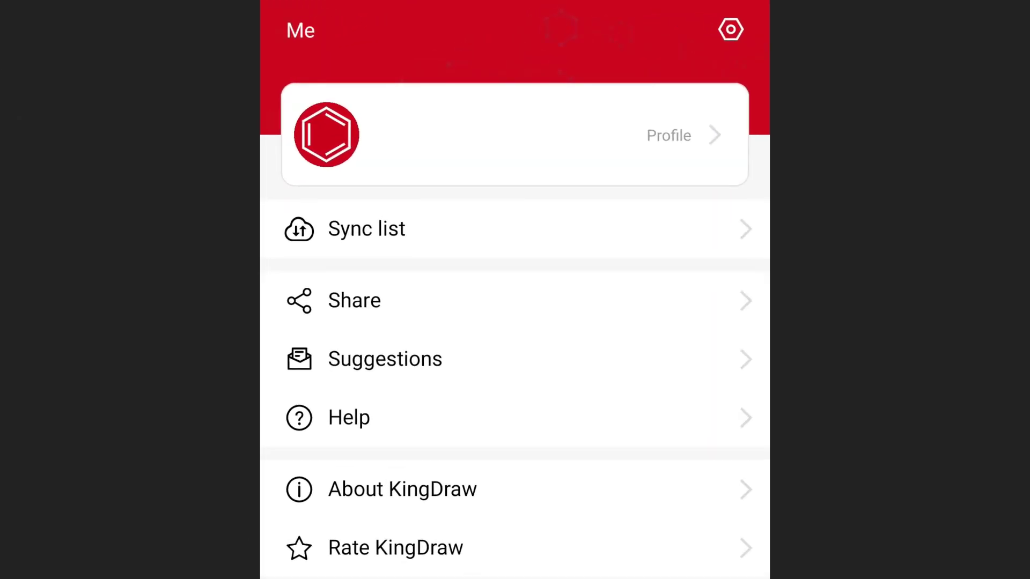
In Canvas Settings, switch Colors by Elements on and then back off.
left_click(731, 30)
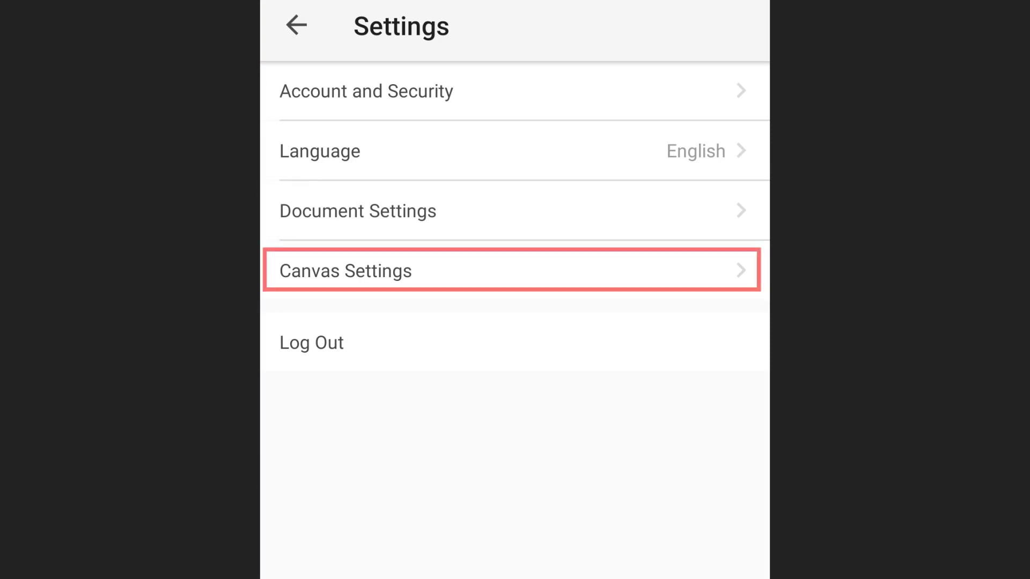
left_click(709, 265)
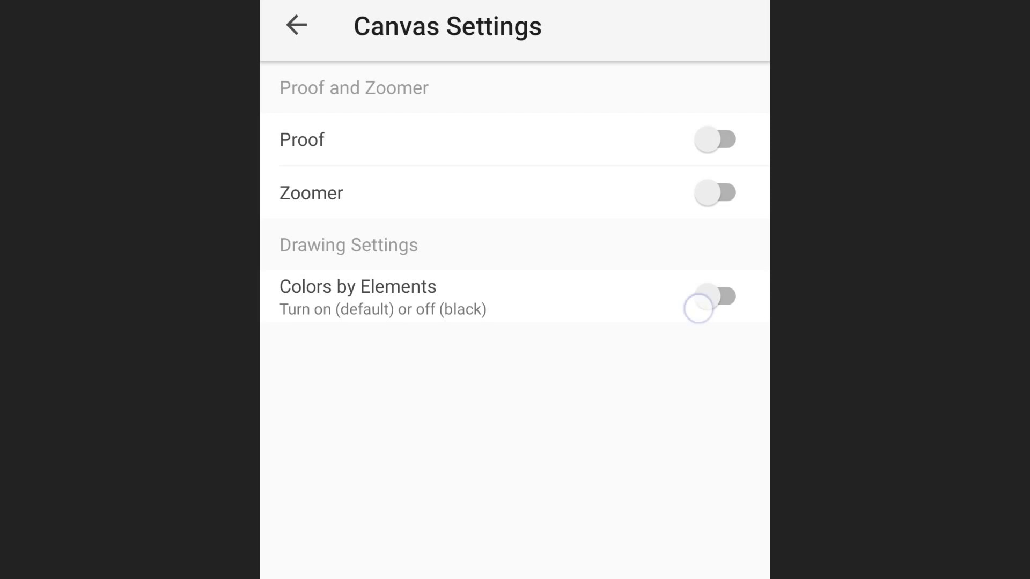
left_click(698, 307)
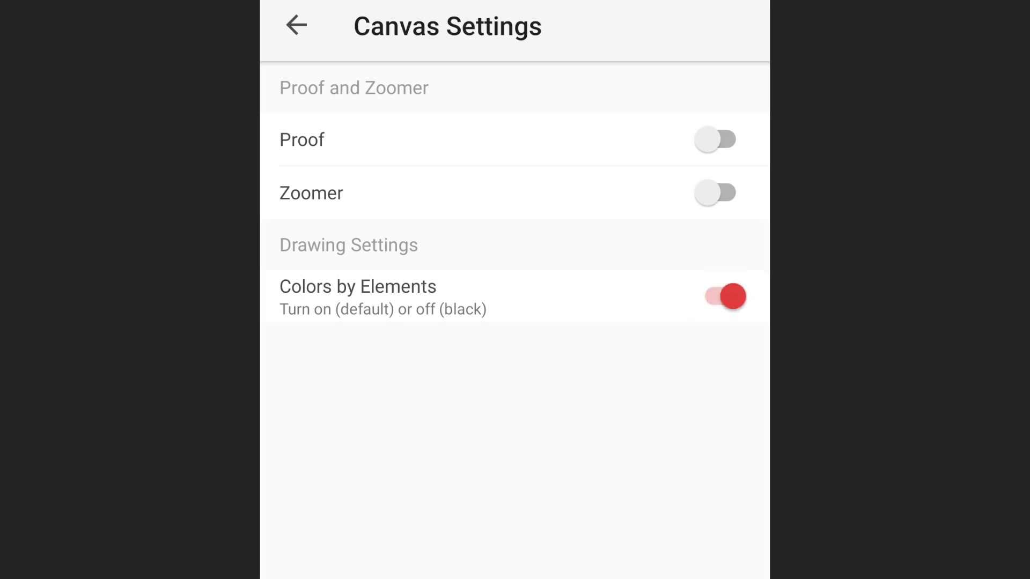
left_click(715, 296)
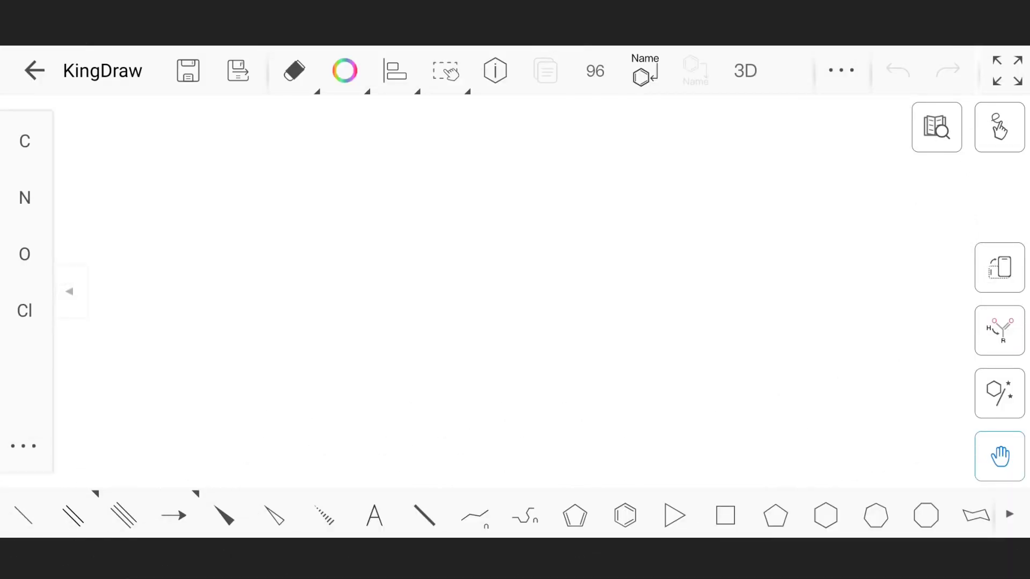
left_click(24, 446)
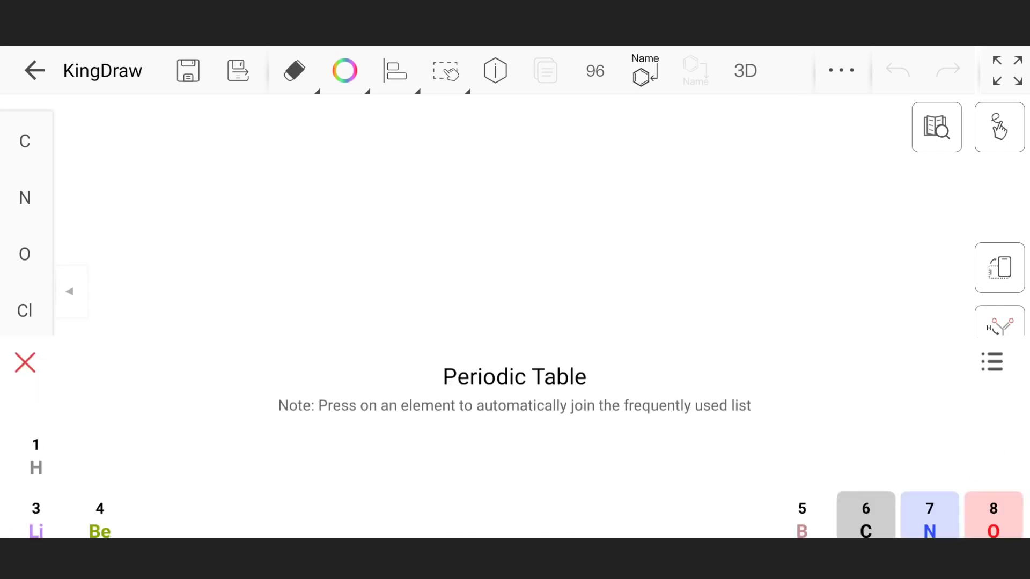
left_click_drag(850, 391, 755, 173)
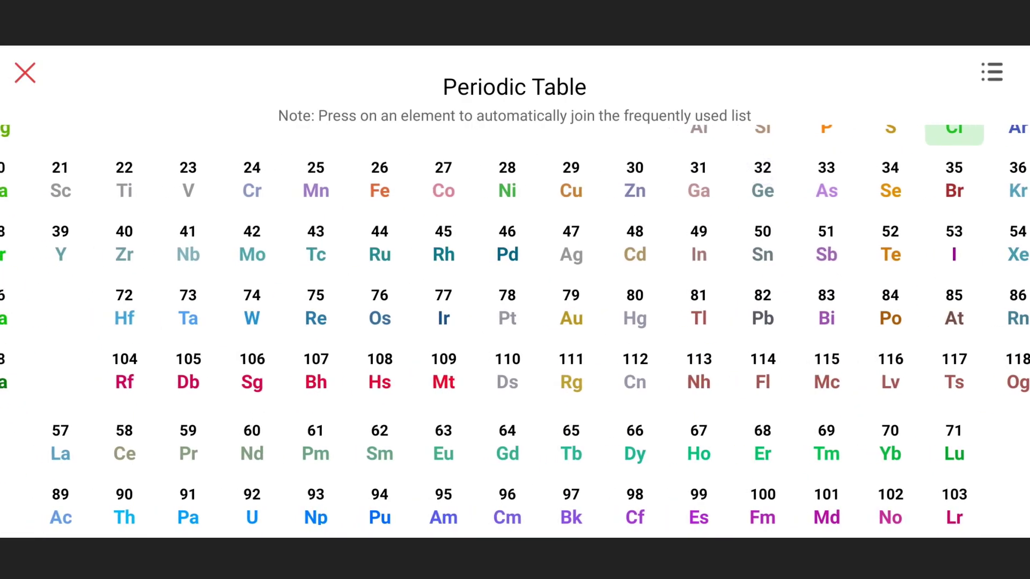
left_click_drag(743, 490, 739, 508)
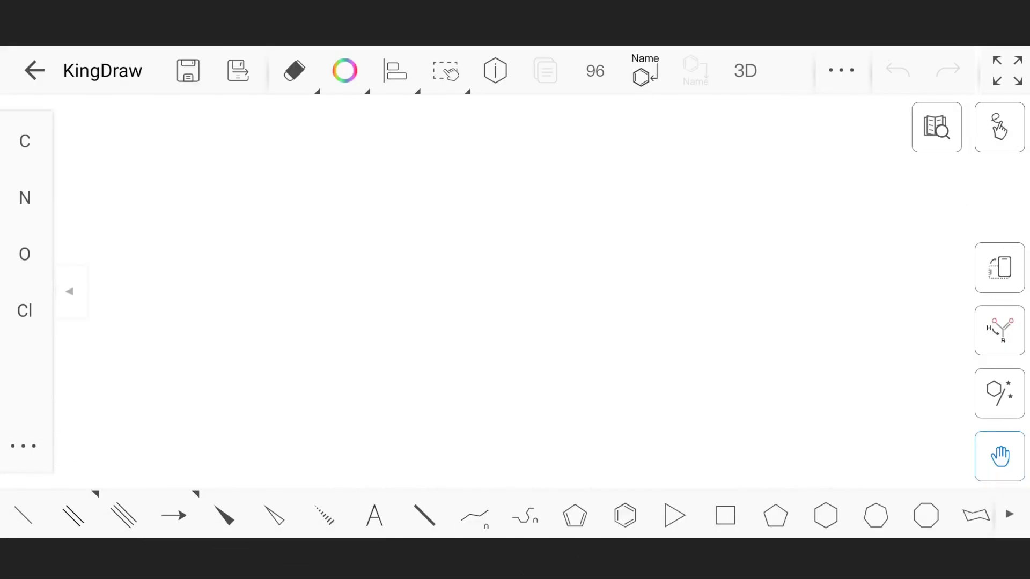
Draw a solid text-labelled arrow with a dashed text-labelled arrow below it.
left_click(184, 523)
scroll(515, 362, "down", 1)
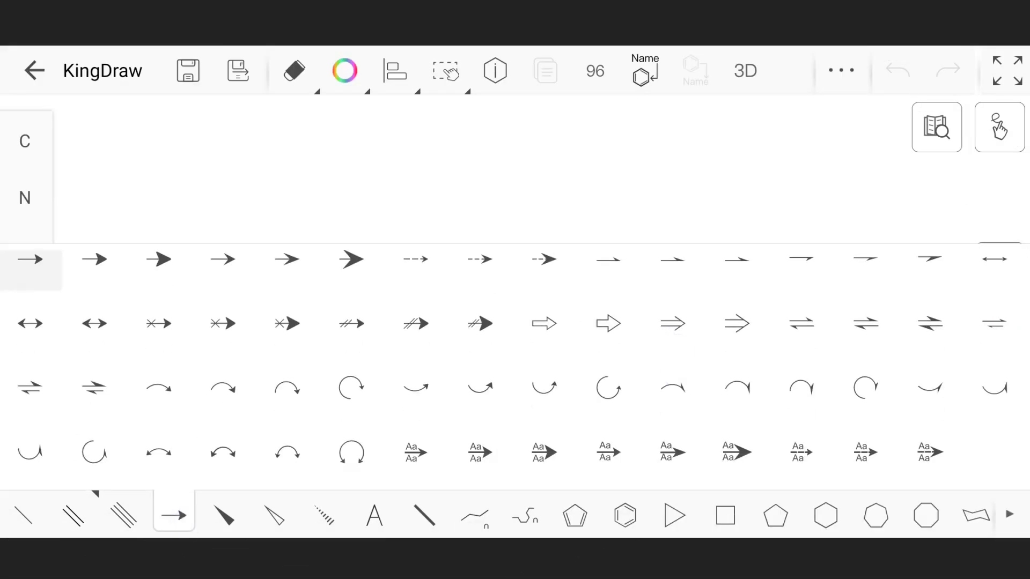
left_click(413, 448)
left_click_drag(383, 223, 665, 224)
left_click(173, 516)
left_click(415, 465)
left_click_drag(378, 370, 664, 371)
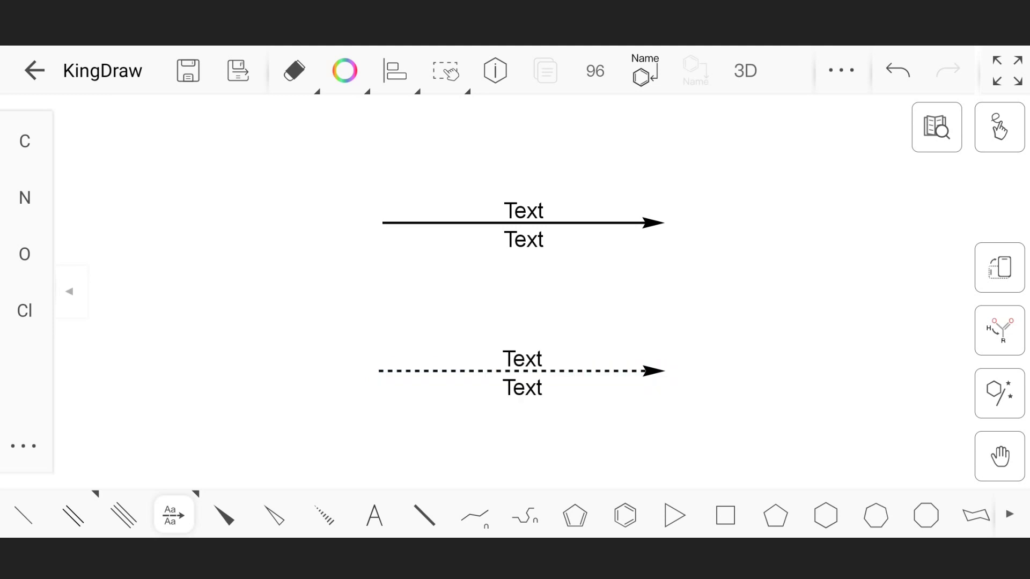
Replace the solid arrow's upper label with pasted CH2Cl2 and confirm it.
left_click(374, 515)
left_click(524, 211)
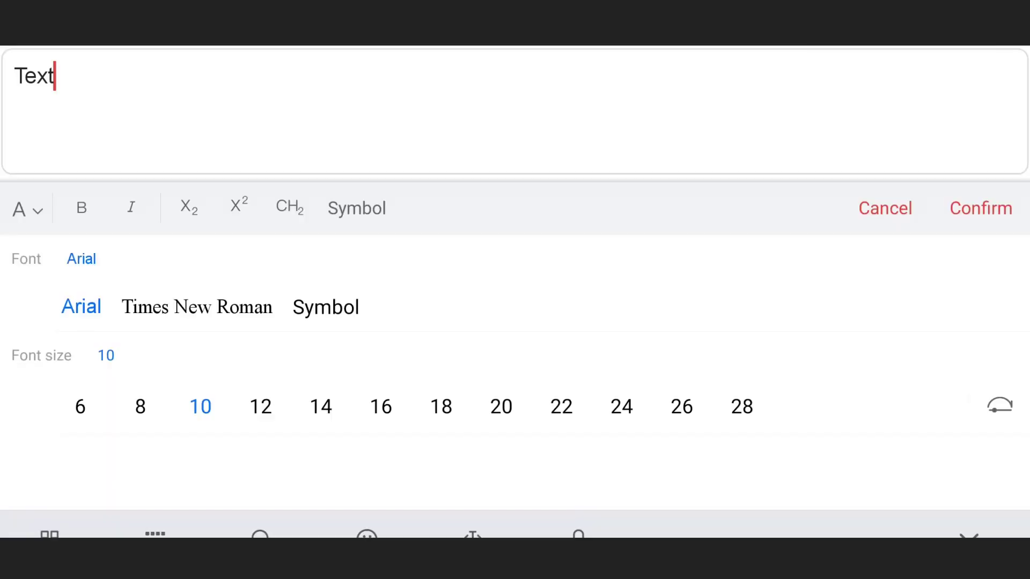
key("BackSpace")
key("BackSpace")
key("BackSpace")
left_click(81, 69)
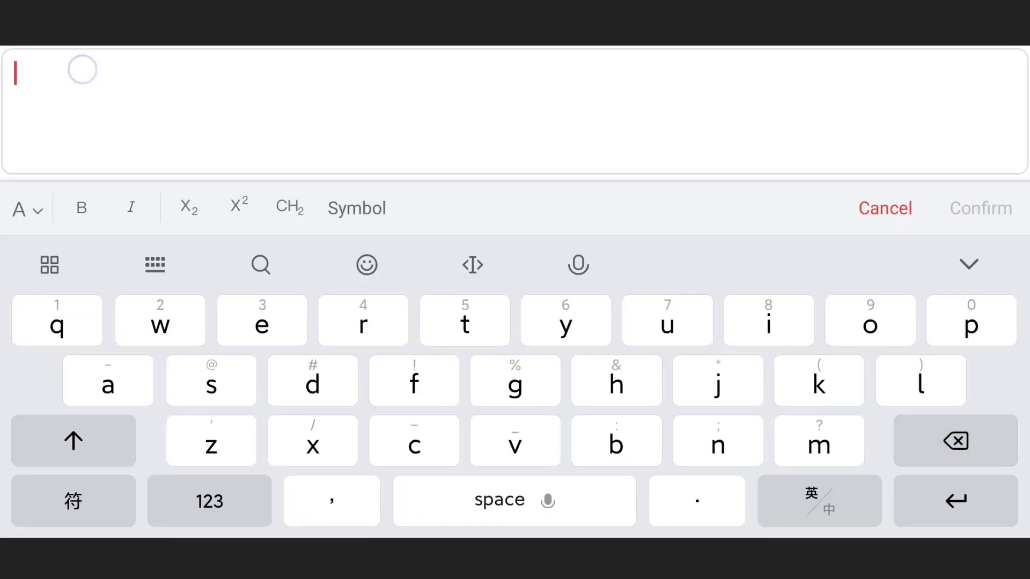
left_click(136, 80)
left_click(981, 208)
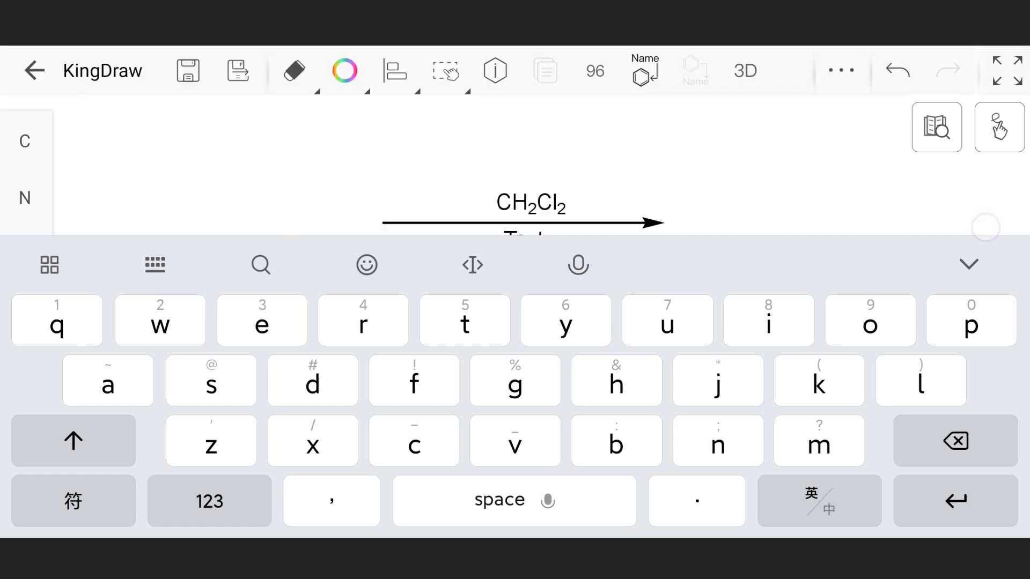